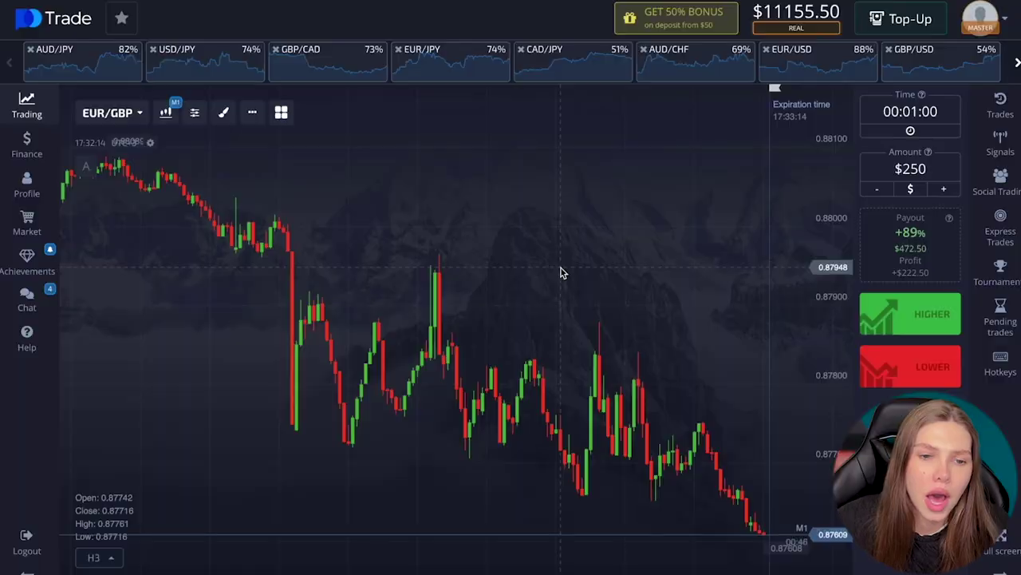
Step: Pan and zoom the EUR/GBP chart to frame the latest candles
left_click_drag(561, 272, 325, 296)
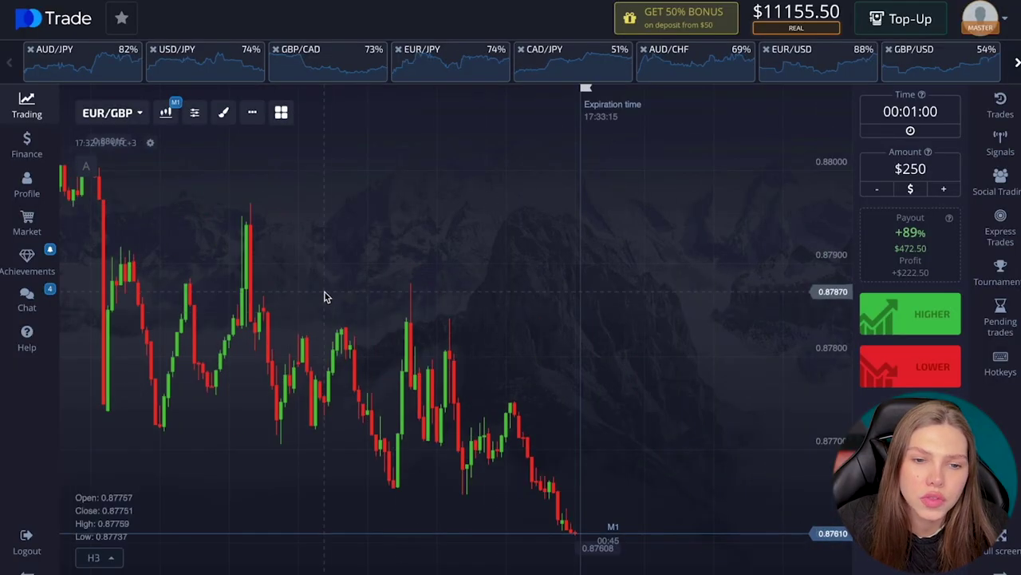
scroll(597, 361, "up", 5)
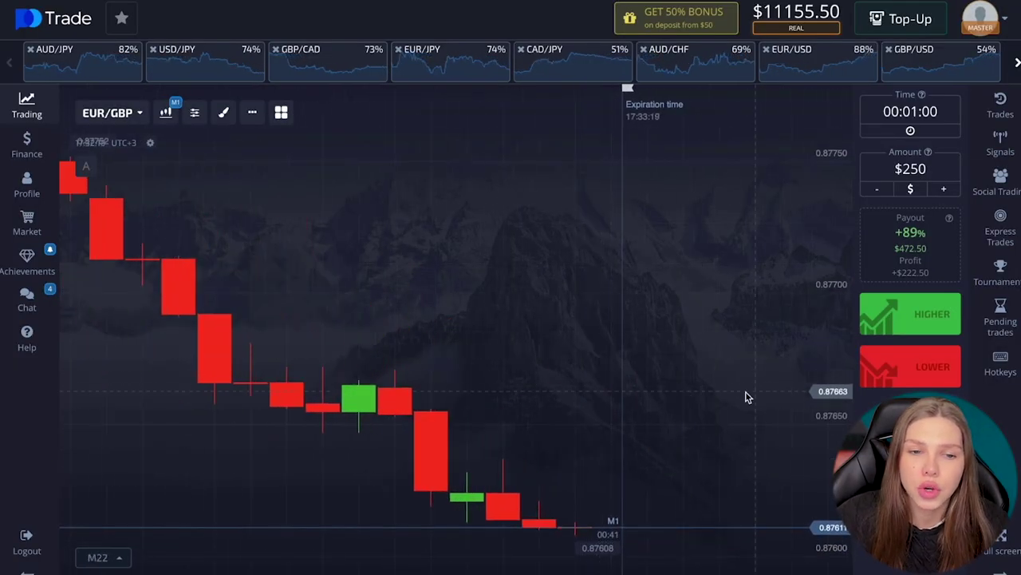
scroll(742, 400, "down", 5)
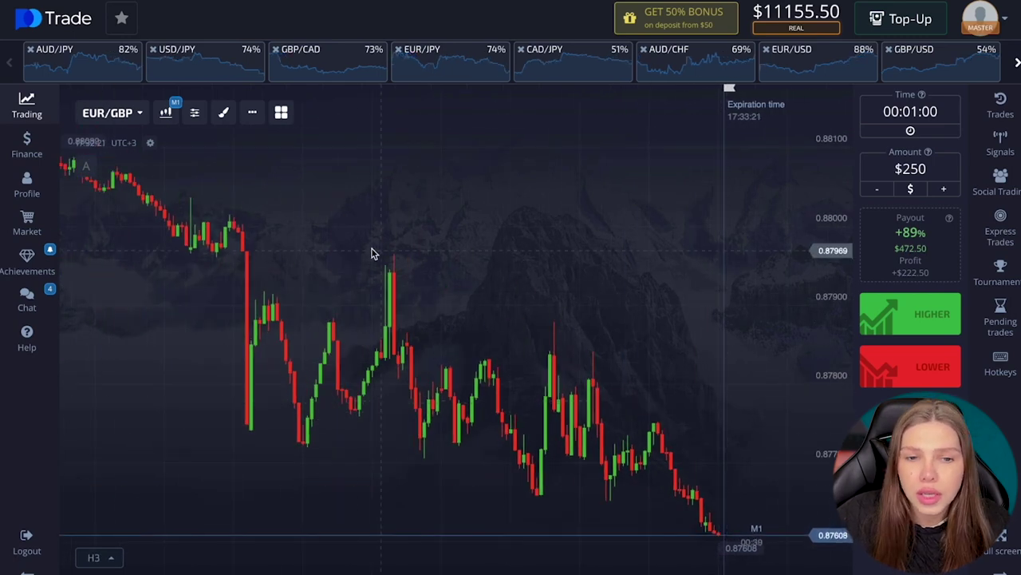
scroll(716, 452, "up", 5)
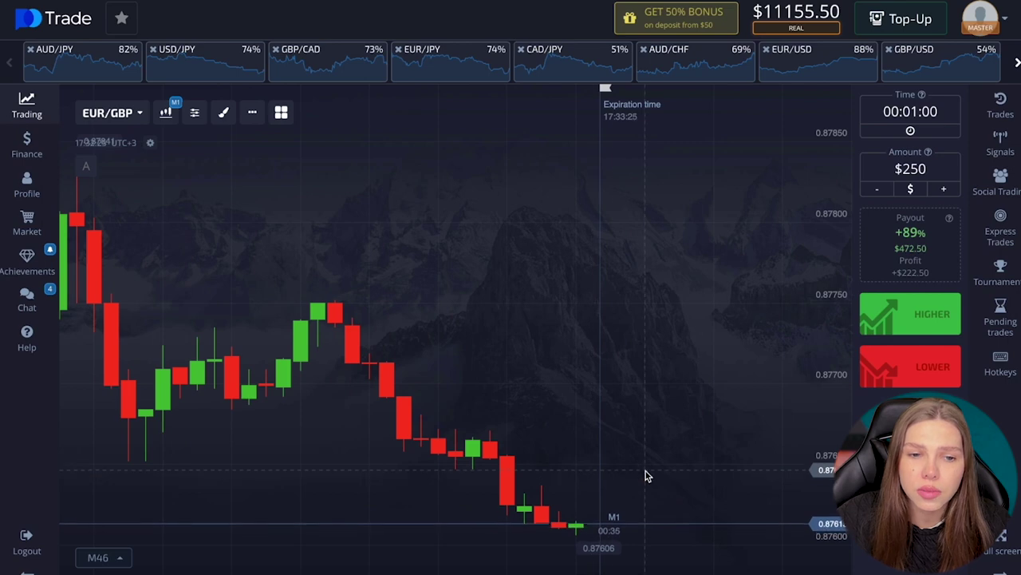
scroll(645, 474, "down", 5)
left_click_drag(467, 399, 563, 399)
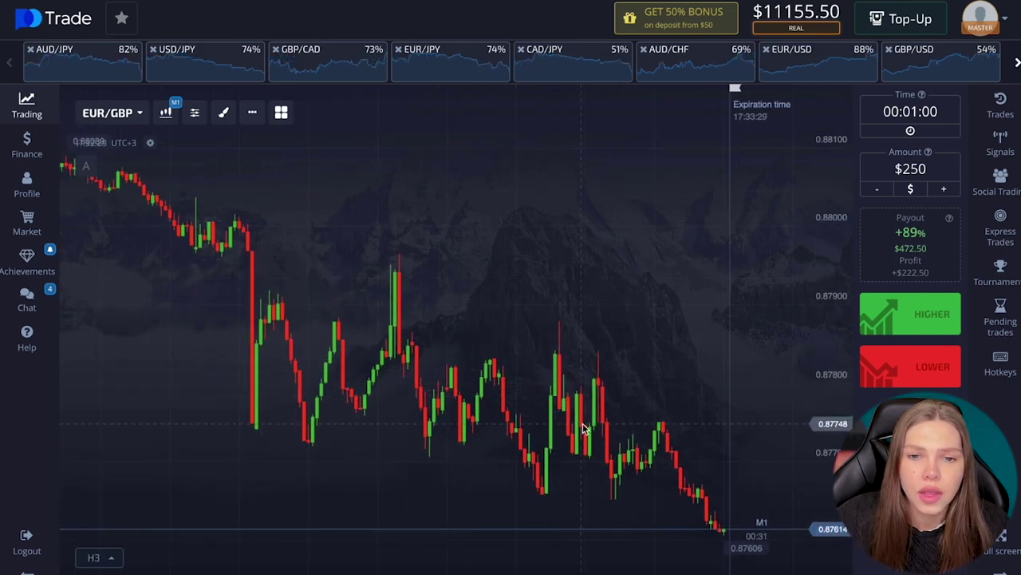
left_click_drag(492, 311, 445, 259)
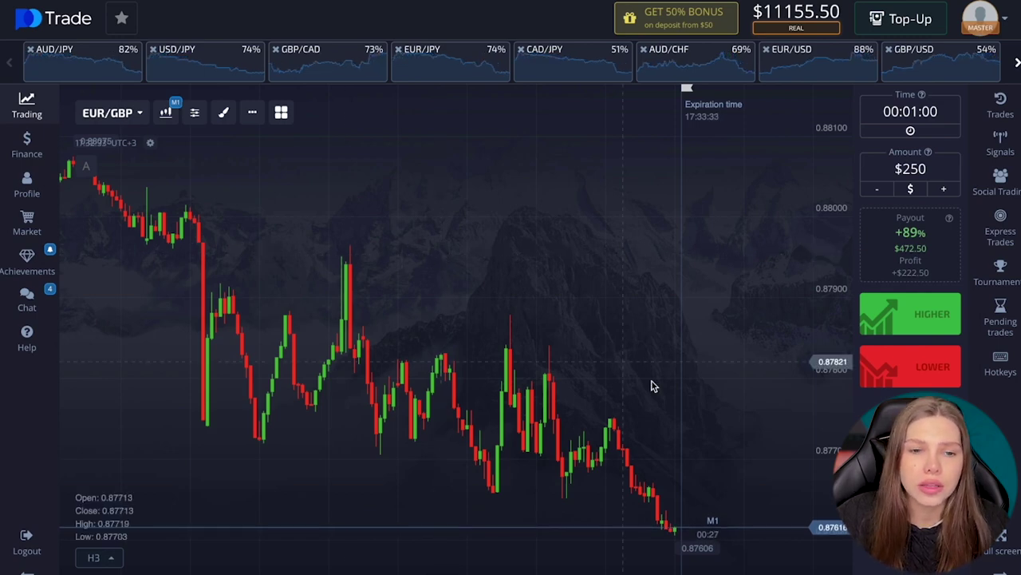
left_click(223, 112)
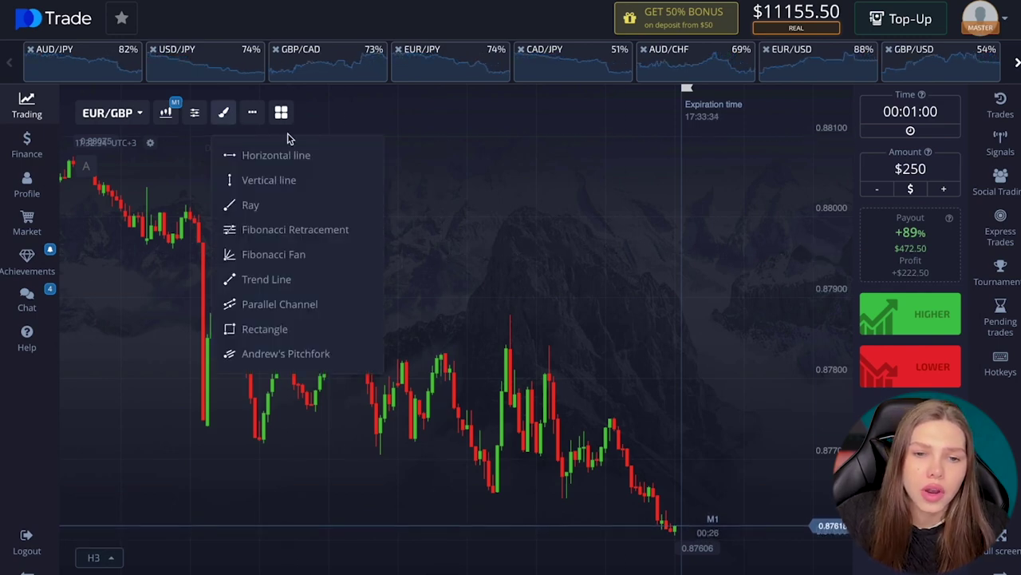
left_click(533, 239)
scroll(667, 349, "up", 5)
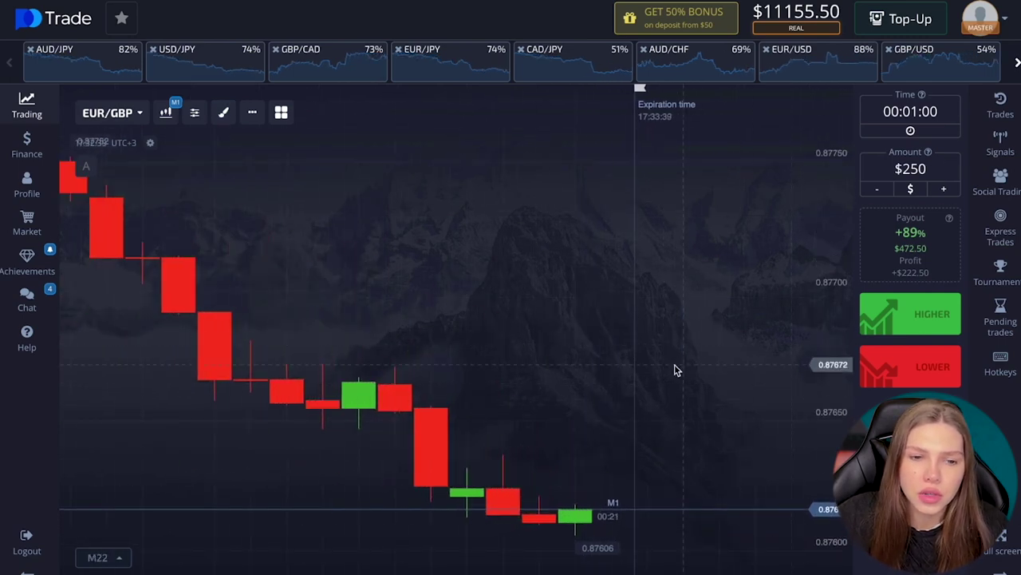
Step: Place a $250 LOWER trade on EUR/GBP with a one-minute expiry
left_click(890, 366)
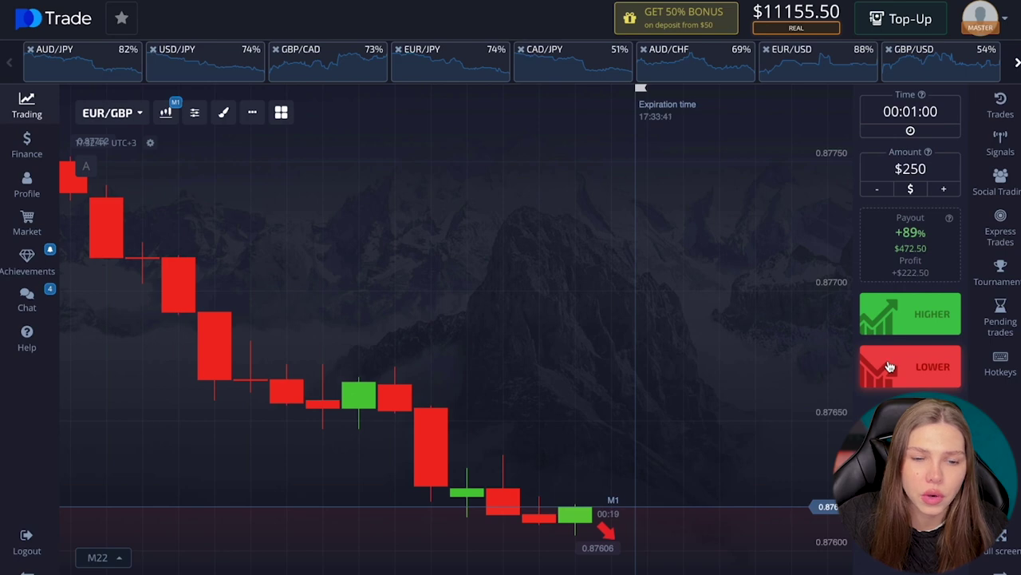
left_click(890, 366)
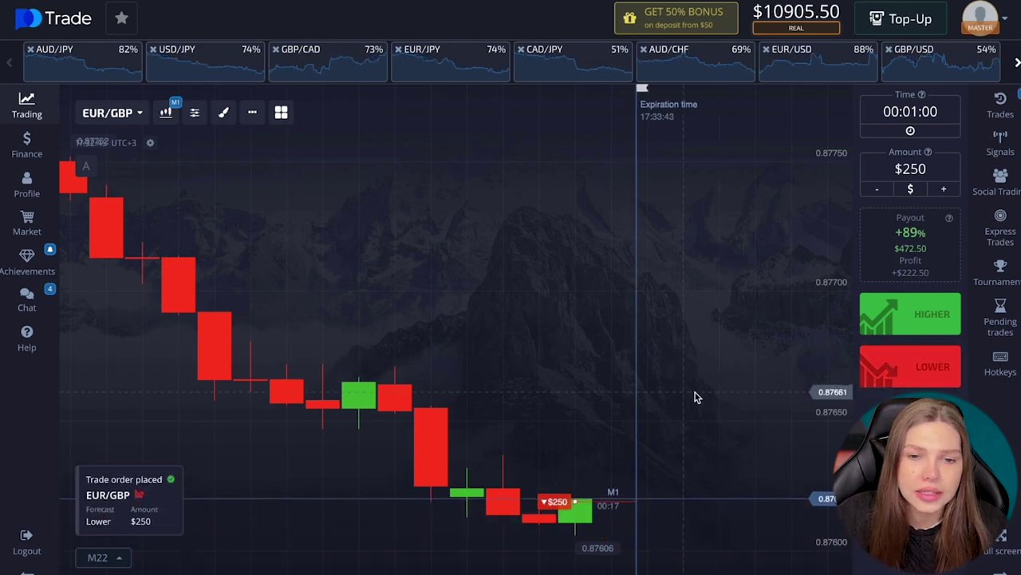
scroll(694, 396, "down", 3)
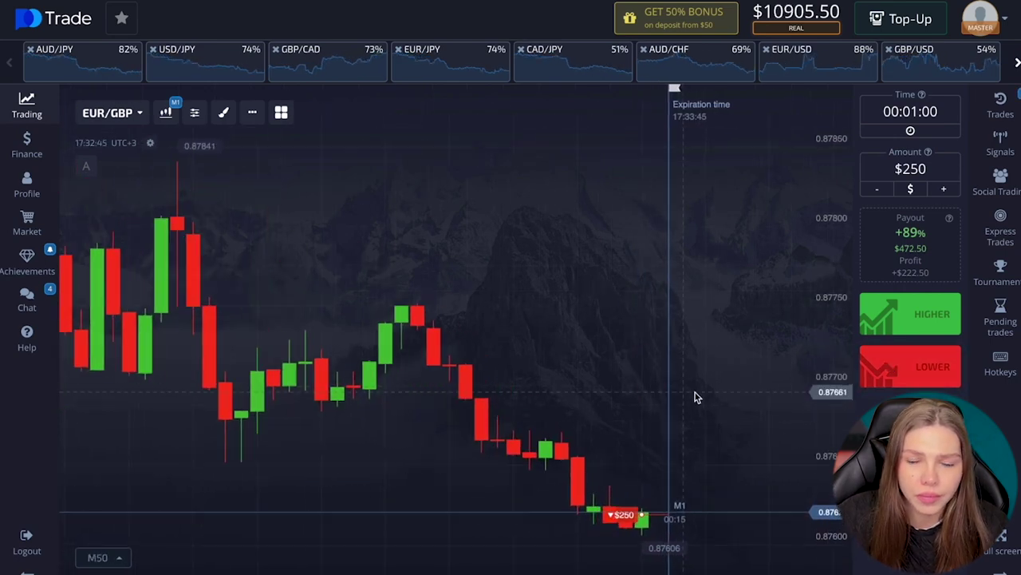
scroll(695, 397, "up", 3)
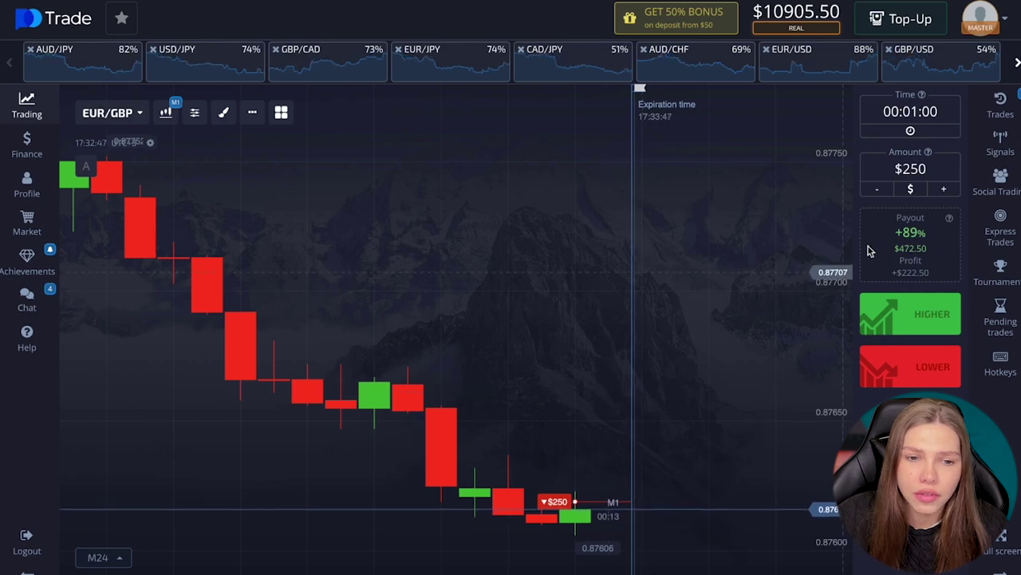
Step: Check the open $250 down trade in the open-trades list, then hide the list
left_click(984, 112)
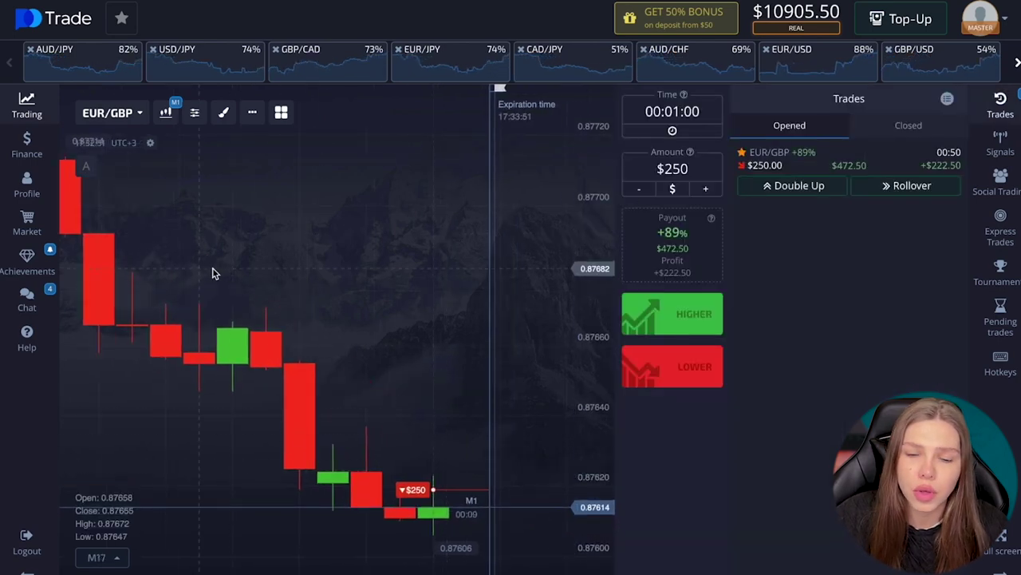
scroll(326, 272, "down", 3)
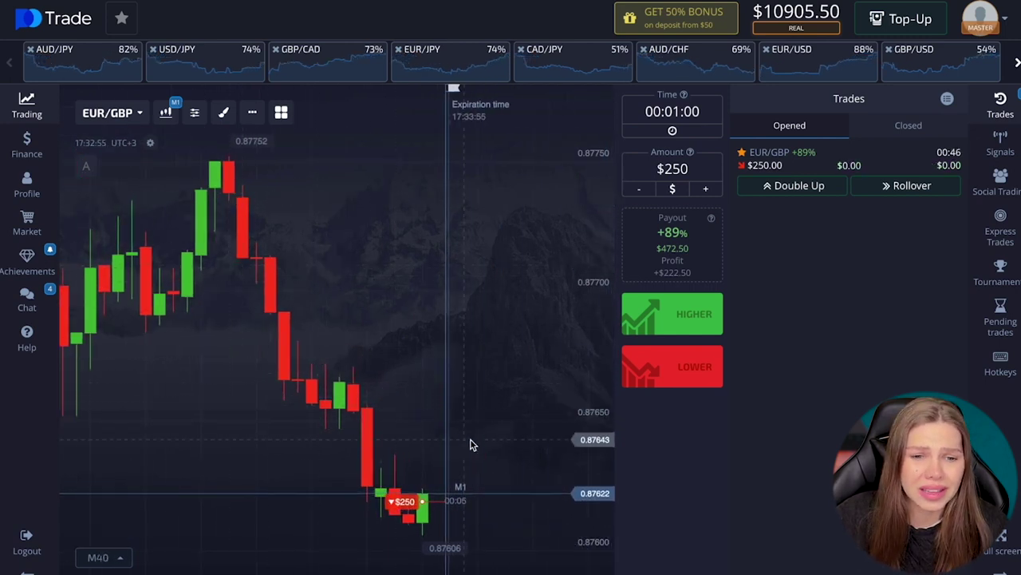
scroll(470, 443, "up", 3)
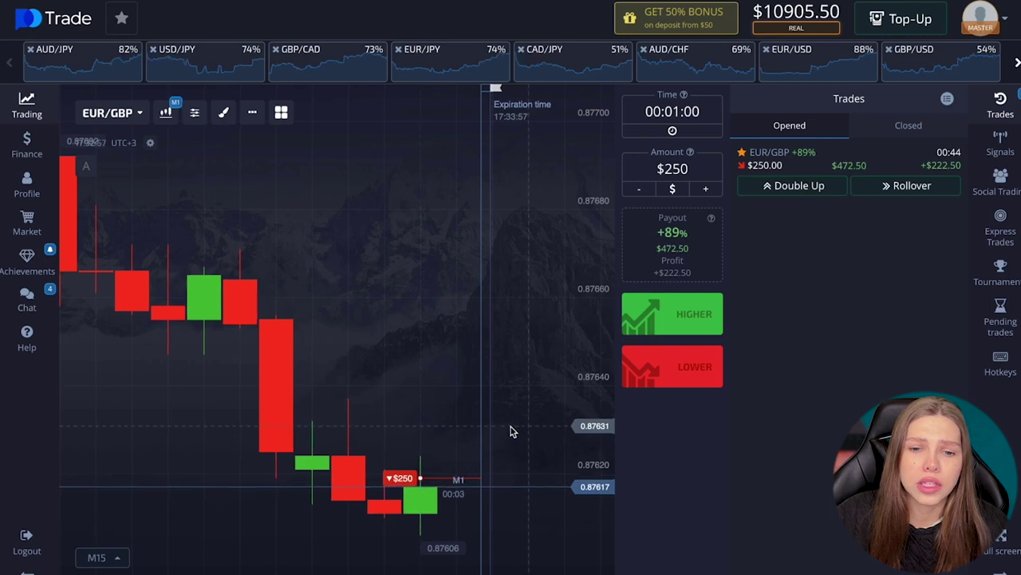
left_click(998, 103)
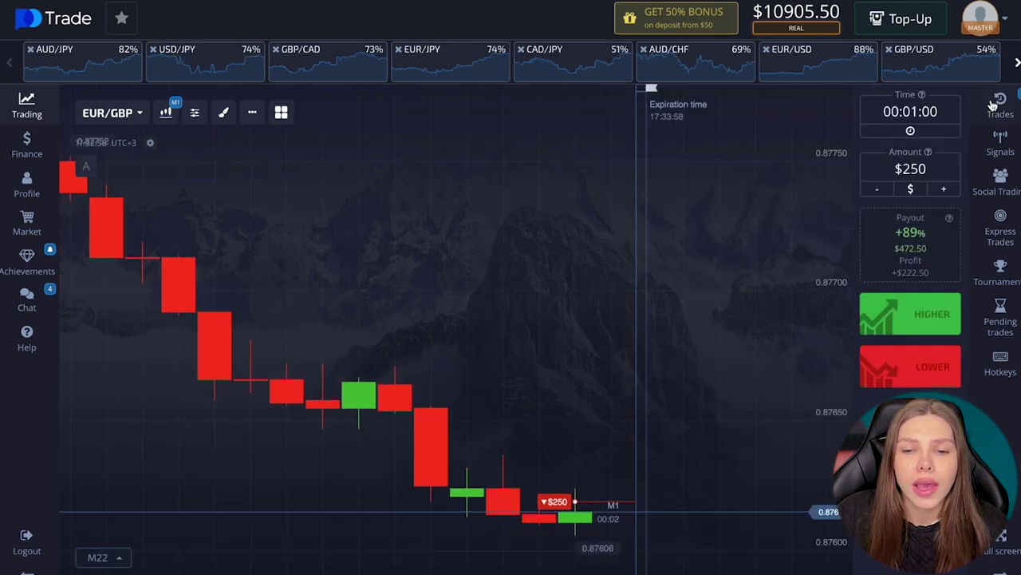
Step: Reopen the open-trades list and wait for the first EUR/GBP trade to expire
left_click(997, 104)
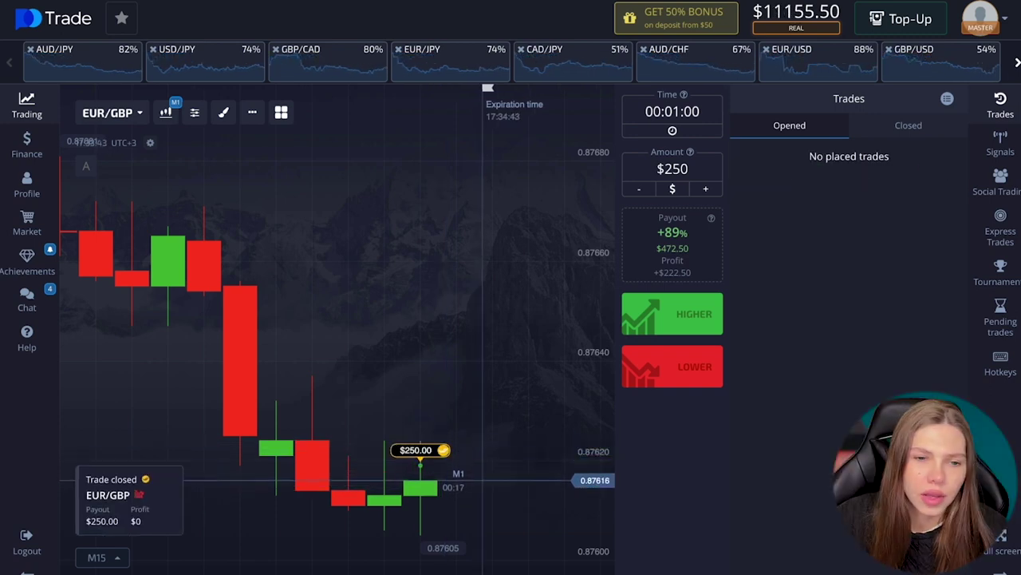
scroll(459, 314, "down", 3)
scroll(459, 313, "up", 3)
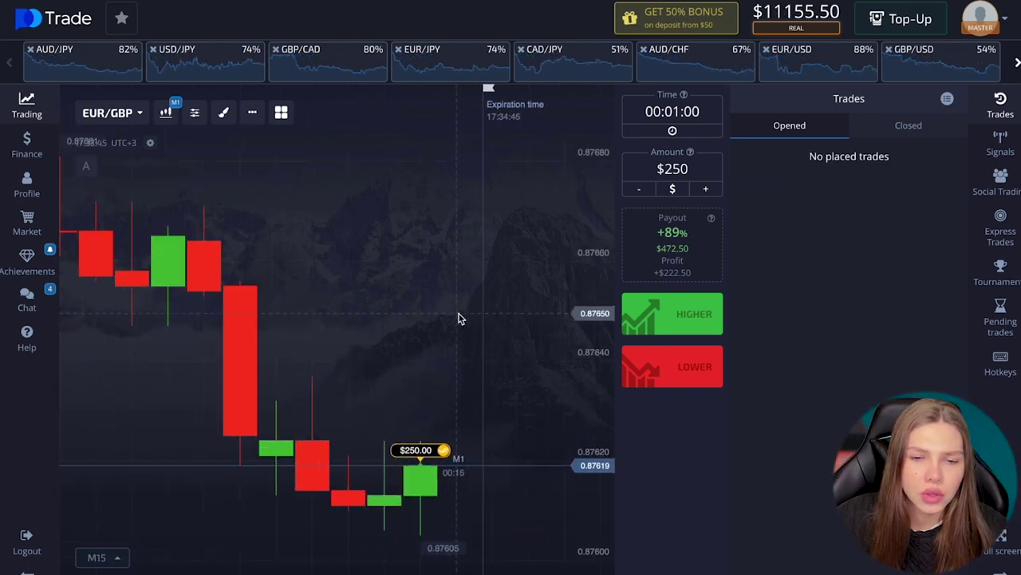
left_click(659, 389)
Step: Place a second $250 LOWER trade on EUR/GBP and, once it closes in profit, hide the trades list
left_click(661, 387)
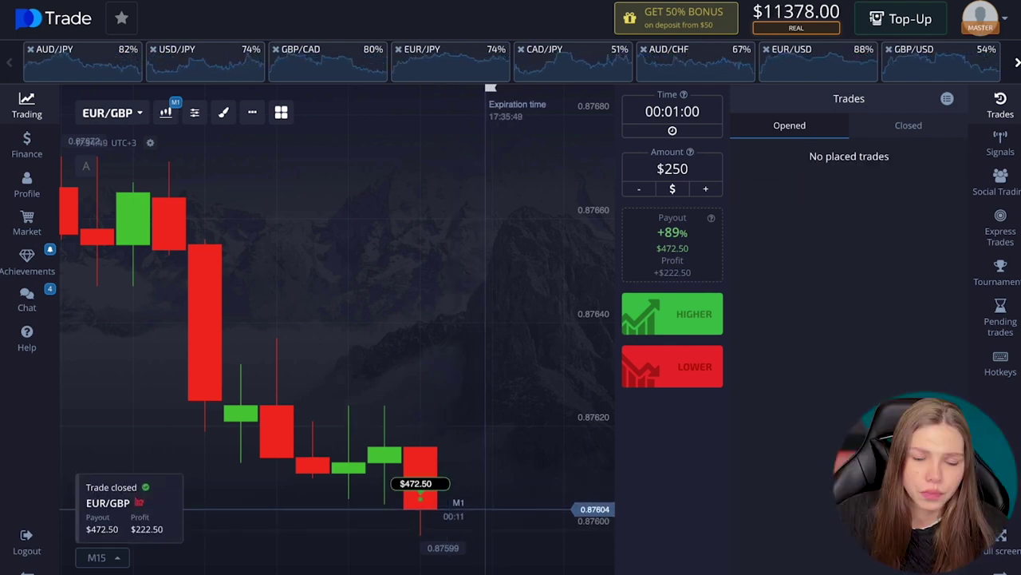
left_click(1001, 105)
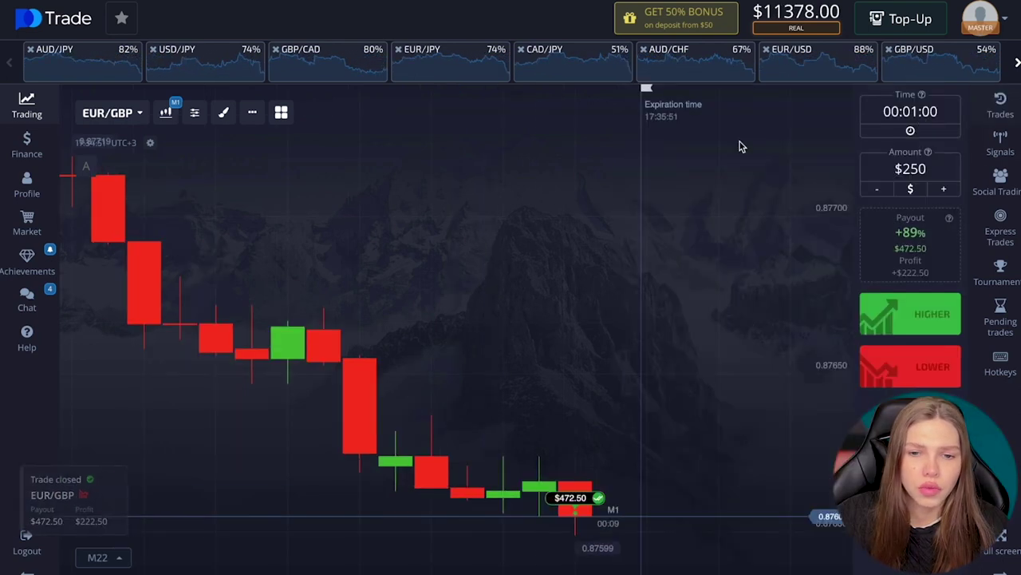
Step: Switch to AUD/JPY and pan its candles, then open GBP/CAD and pan through its recent history
scroll(504, 239, "down", 5)
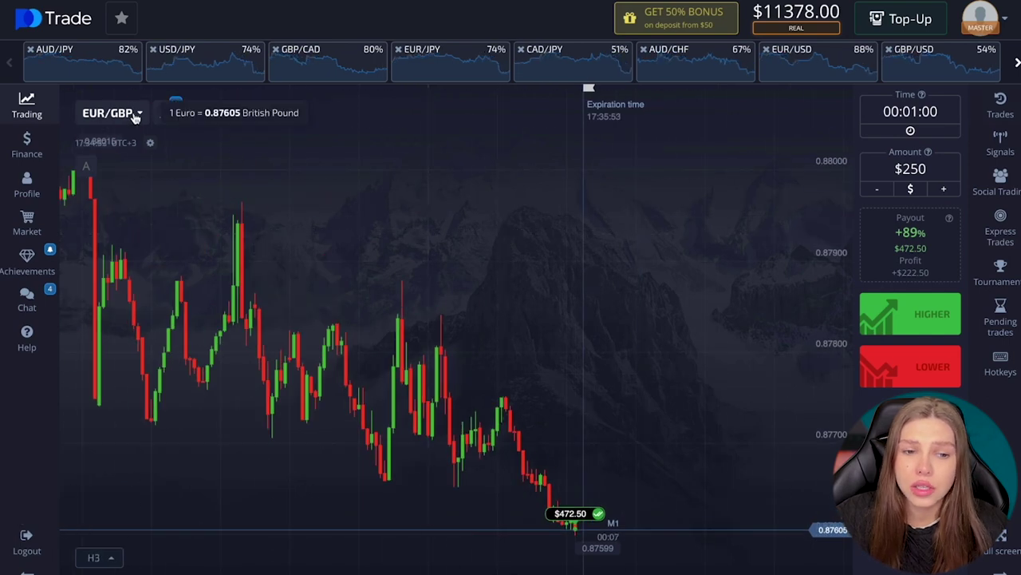
left_click(99, 71)
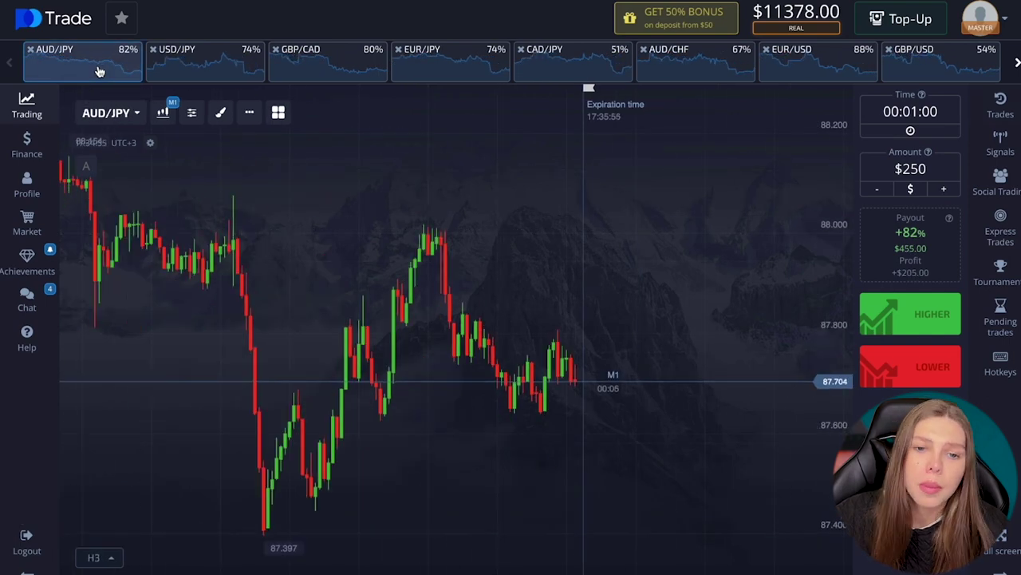
left_click_drag(374, 262, 390, 285)
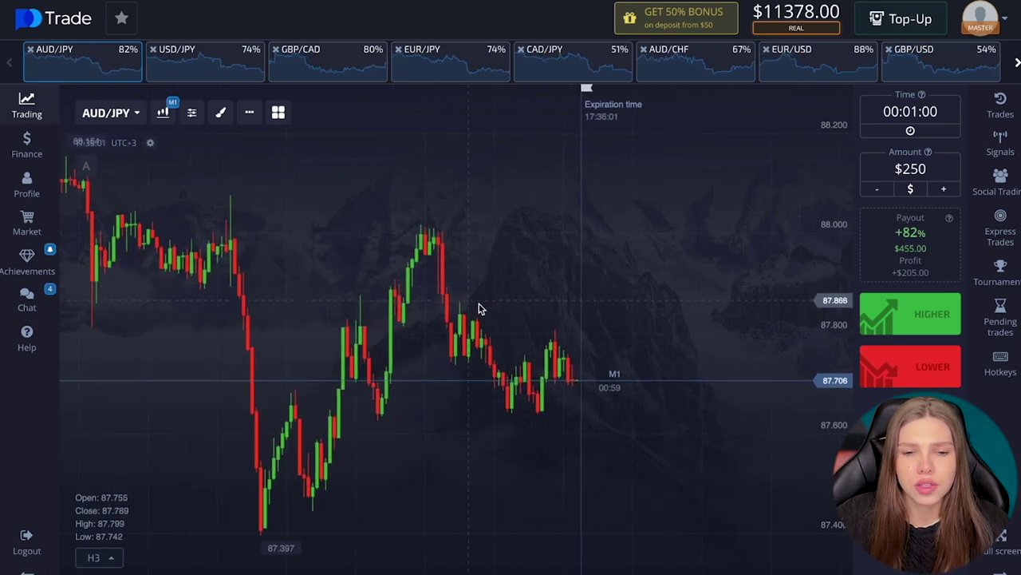
left_click_drag(503, 306, 614, 315)
left_click_drag(481, 296, 383, 296)
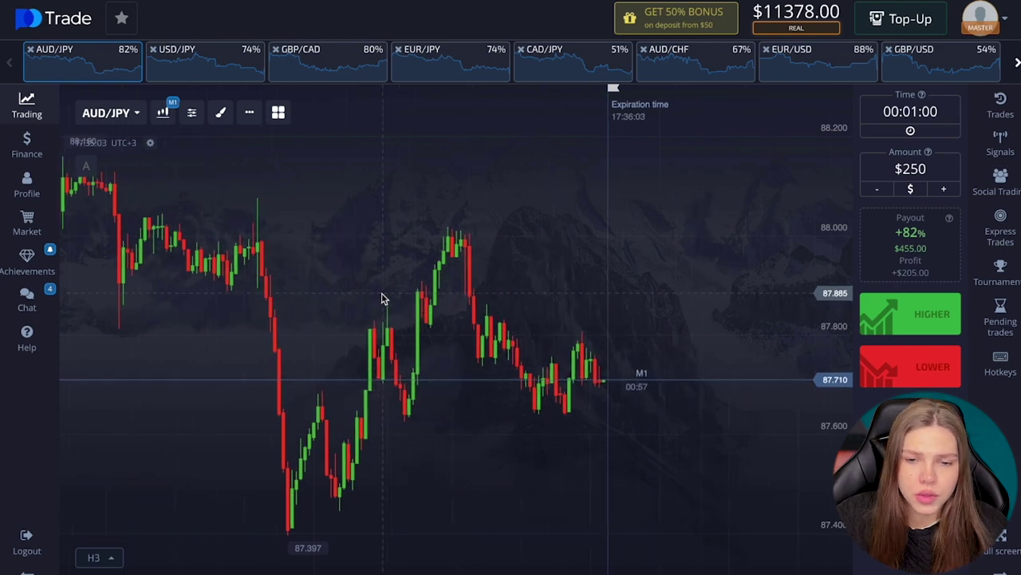
left_click(314, 69)
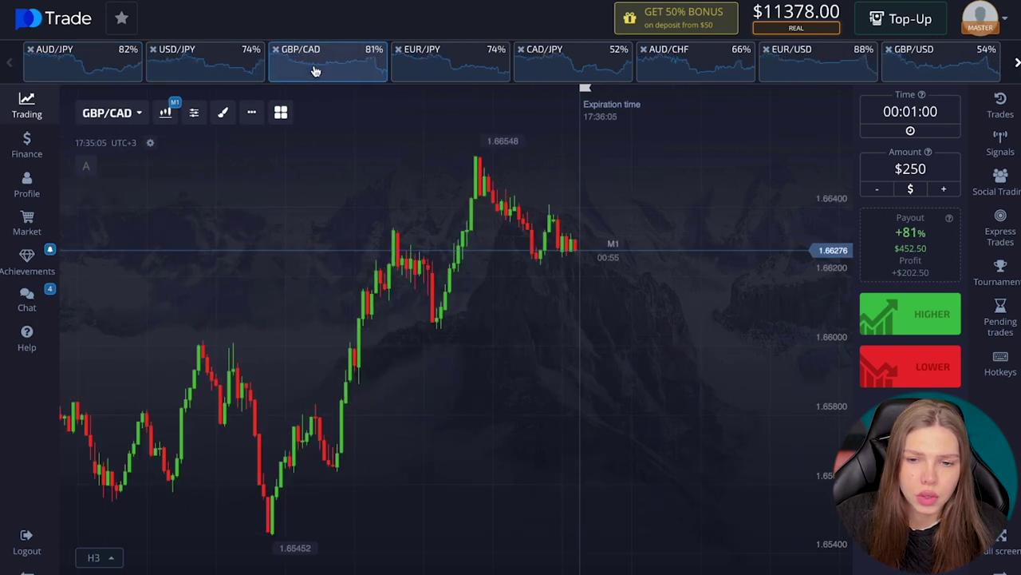
left_click_drag(372, 200, 170, 330)
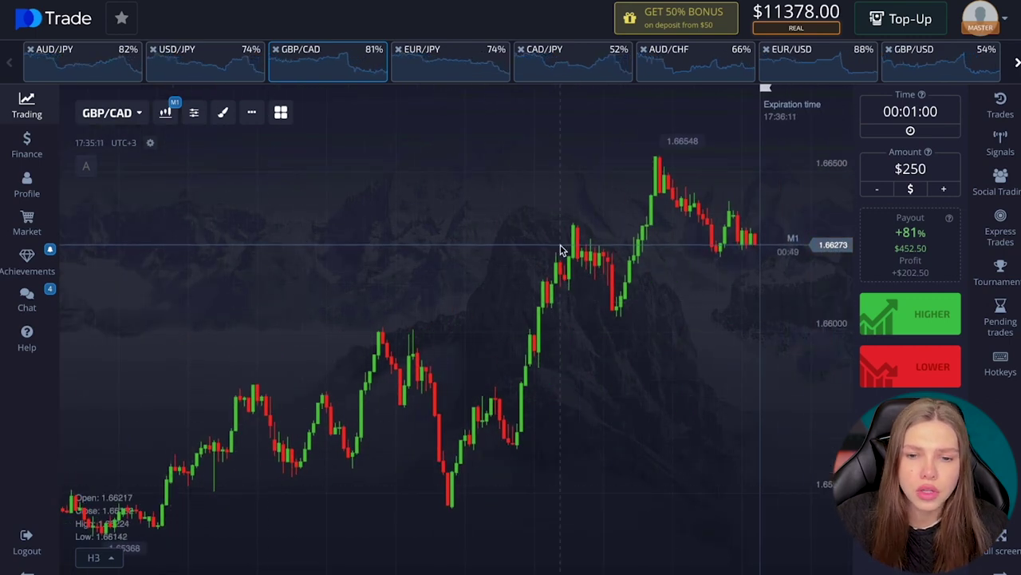
left_click_drag(632, 200, 502, 200)
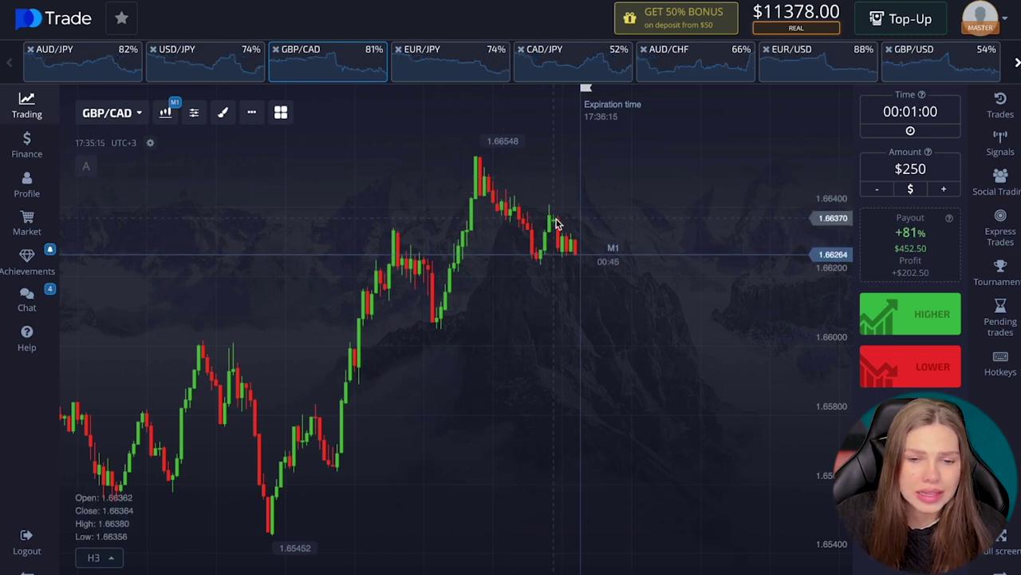
left_click(166, 114)
left_click(352, 306)
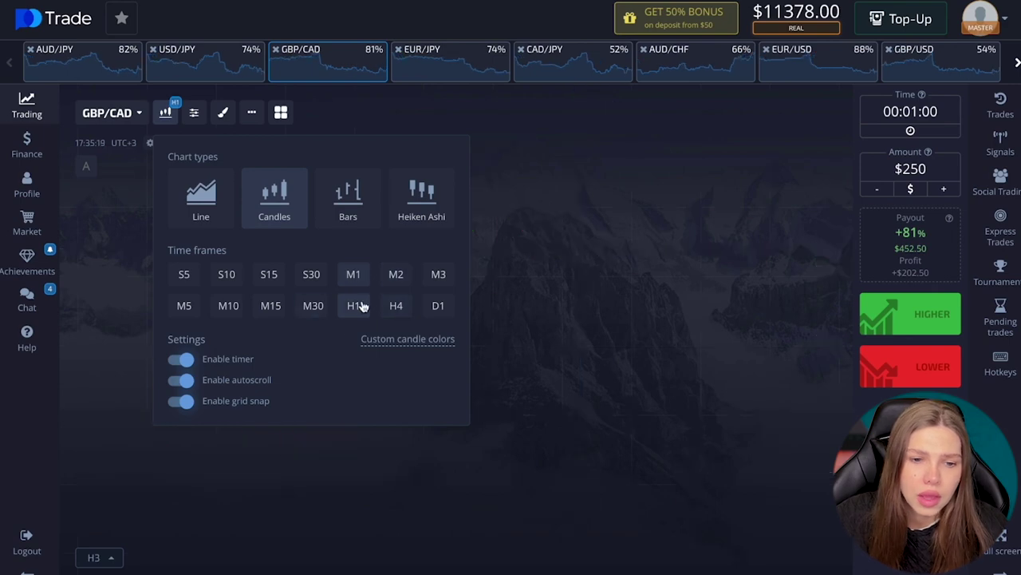
left_click_drag(386, 223, 540, 230)
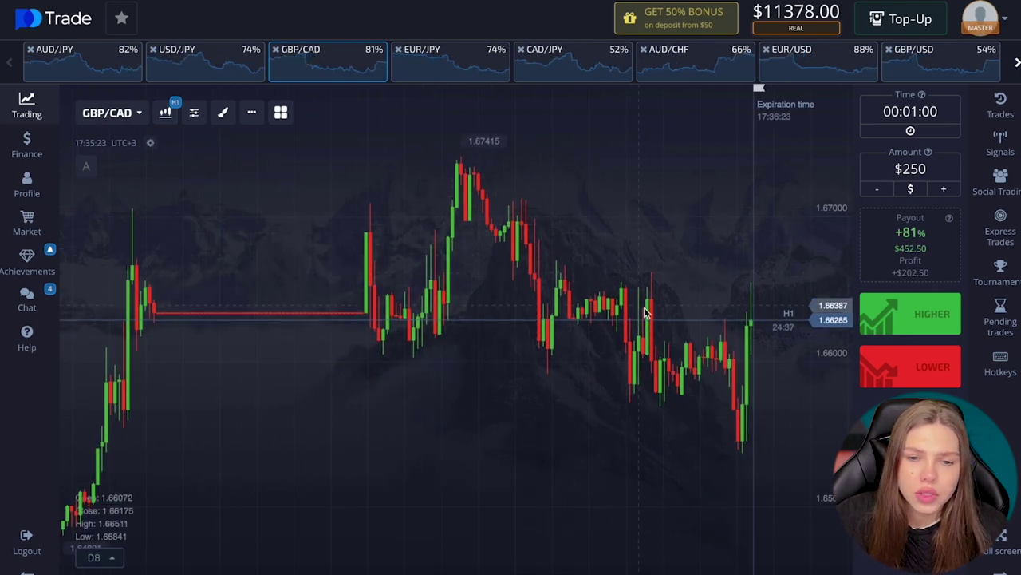
left_click_drag(644, 304, 486, 327)
scroll(615, 375, "up", 5)
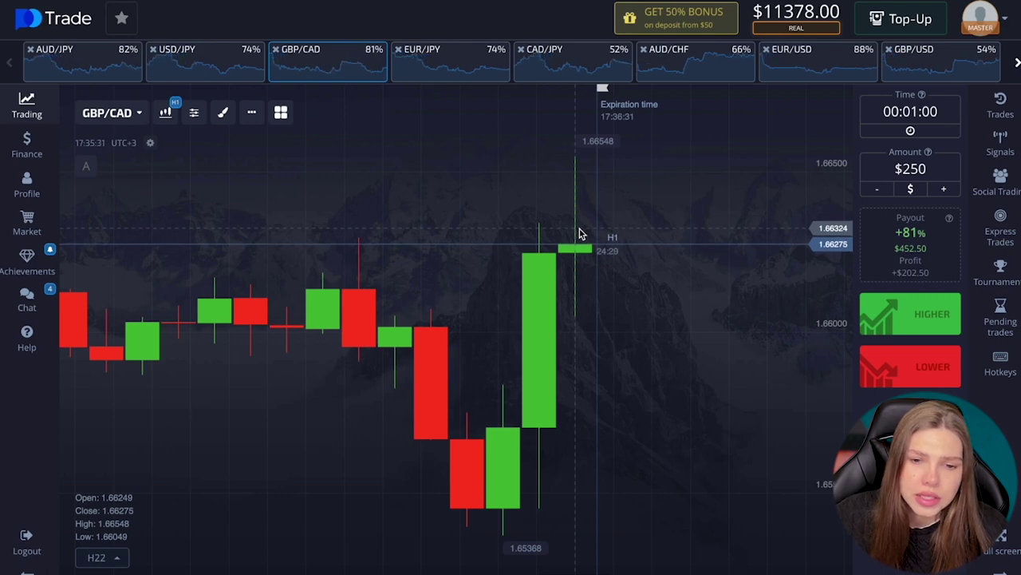
scroll(606, 285, "down", 5)
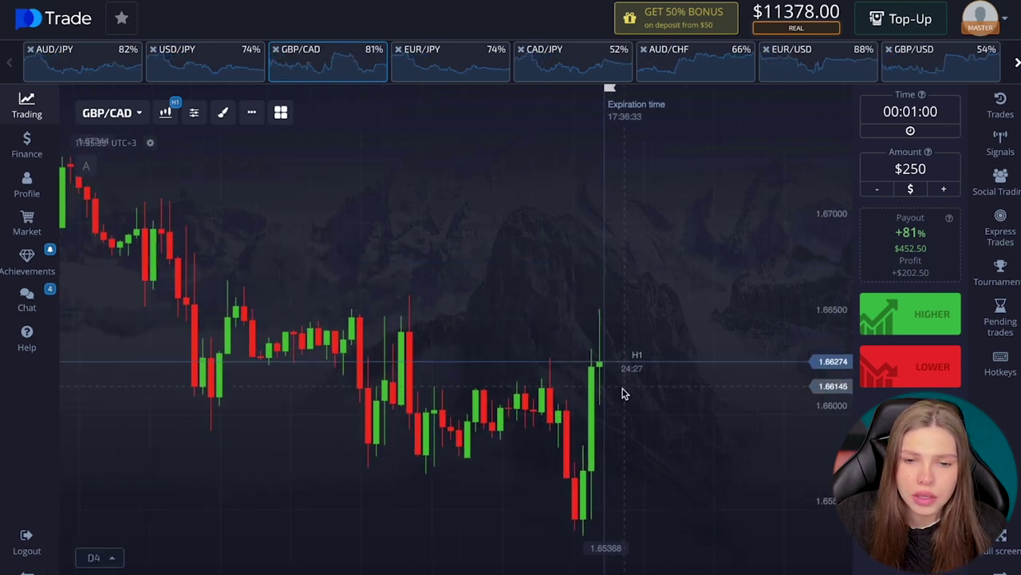
scroll(609, 374, "up", 5)
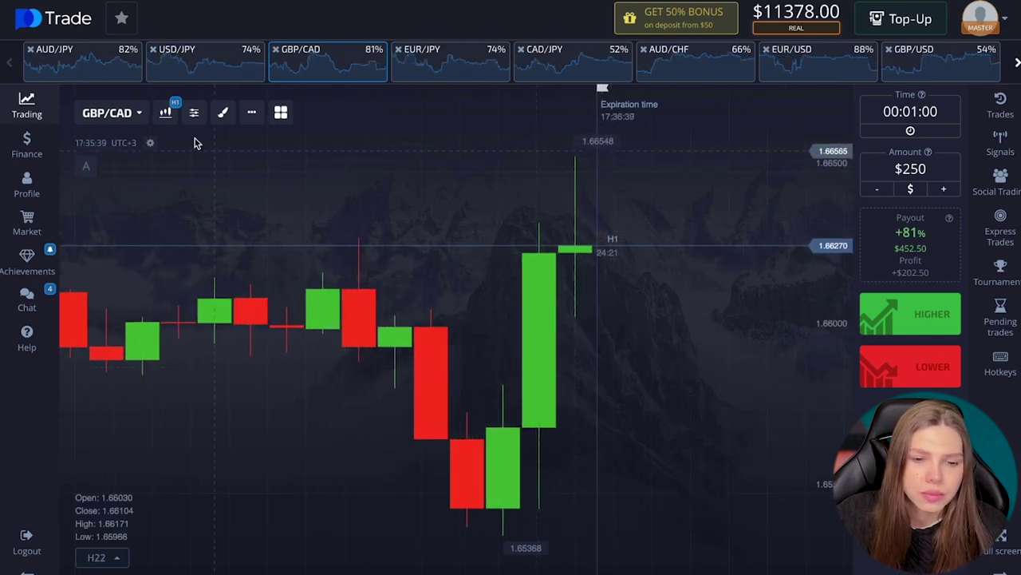
left_click(165, 113)
left_click(352, 271)
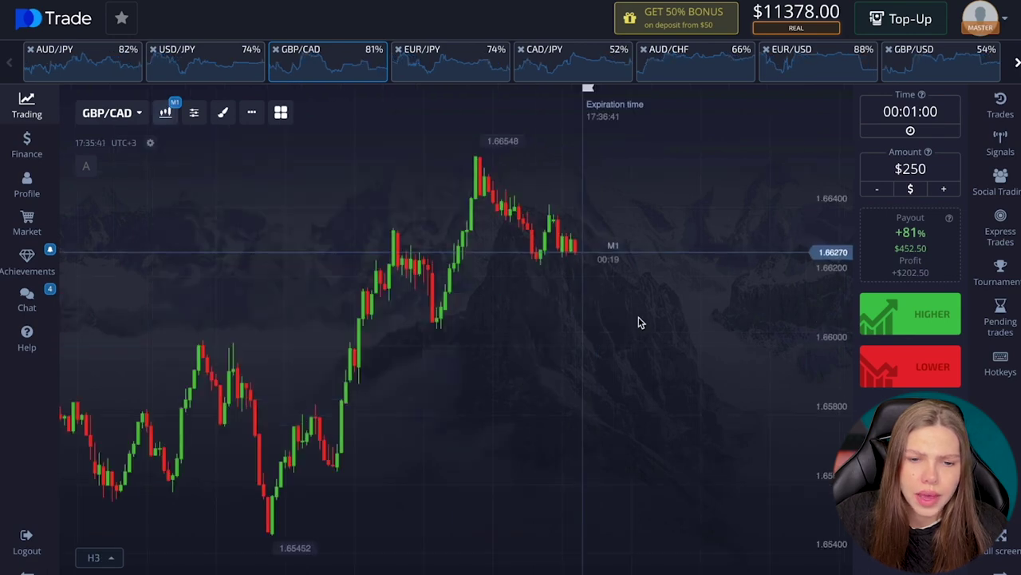
left_click_drag(529, 271, 566, 276)
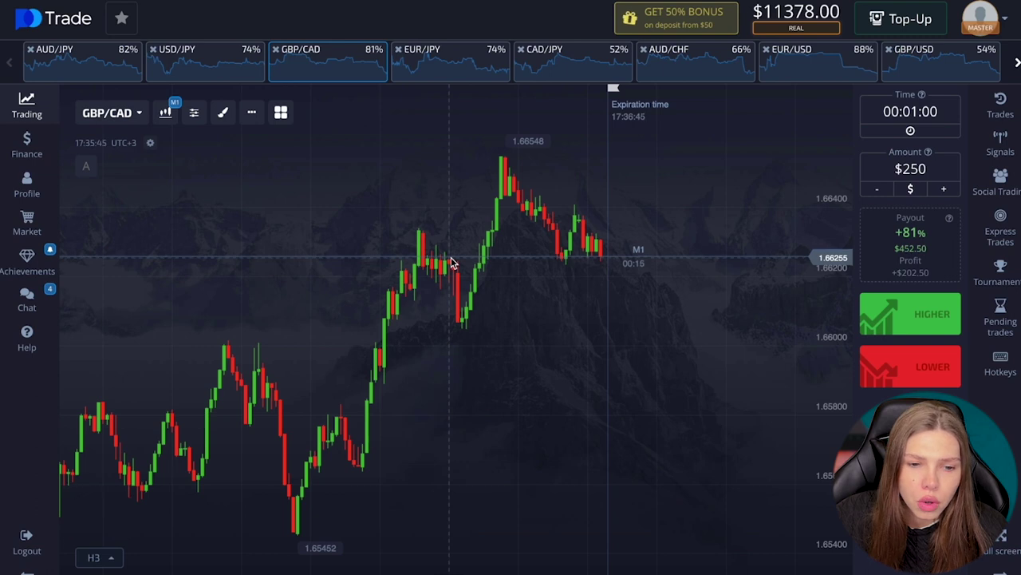
left_click_drag(451, 263, 426, 263)
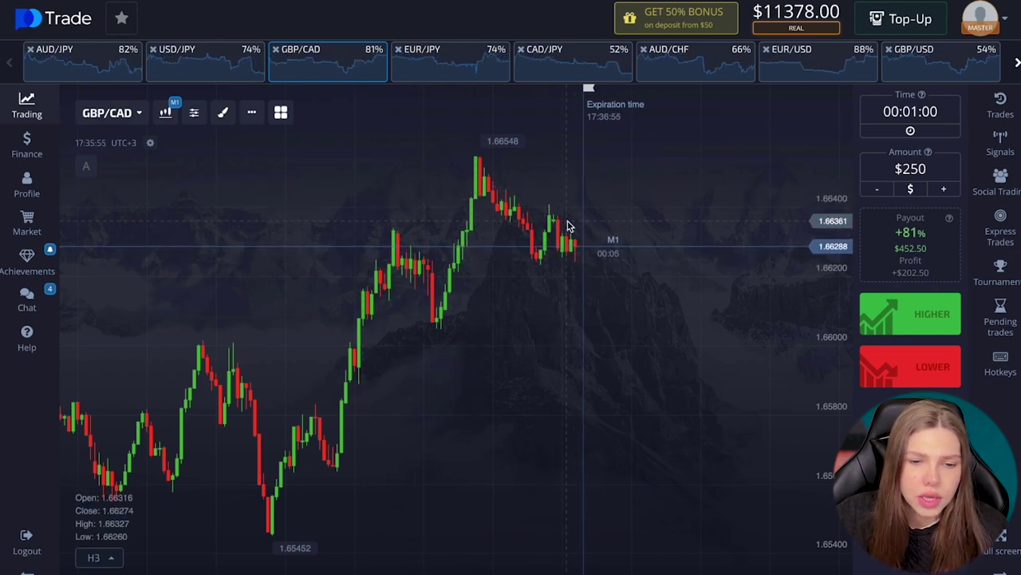
scroll(623, 231, "up", 5)
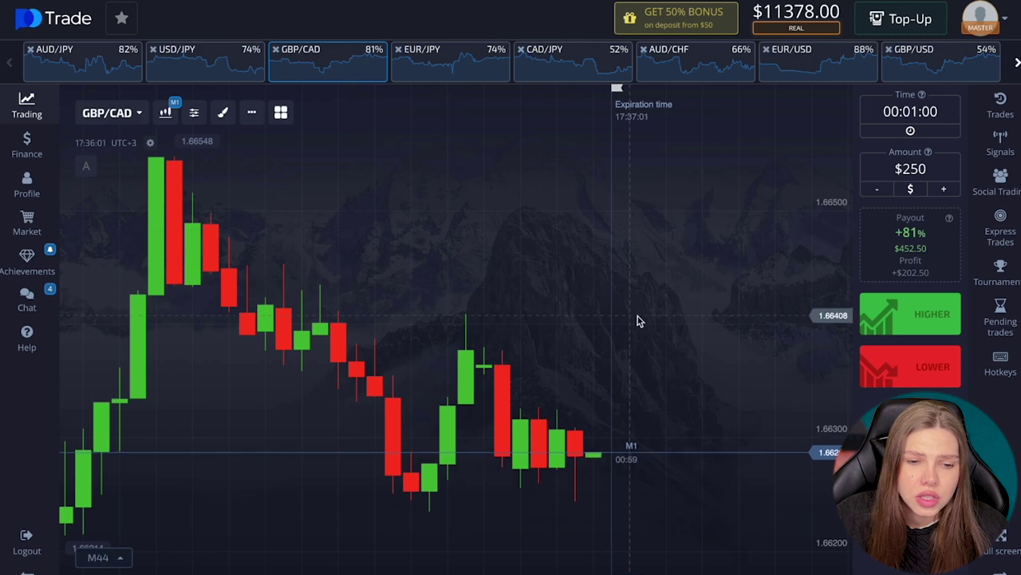
scroll(637, 320, "down", 2)
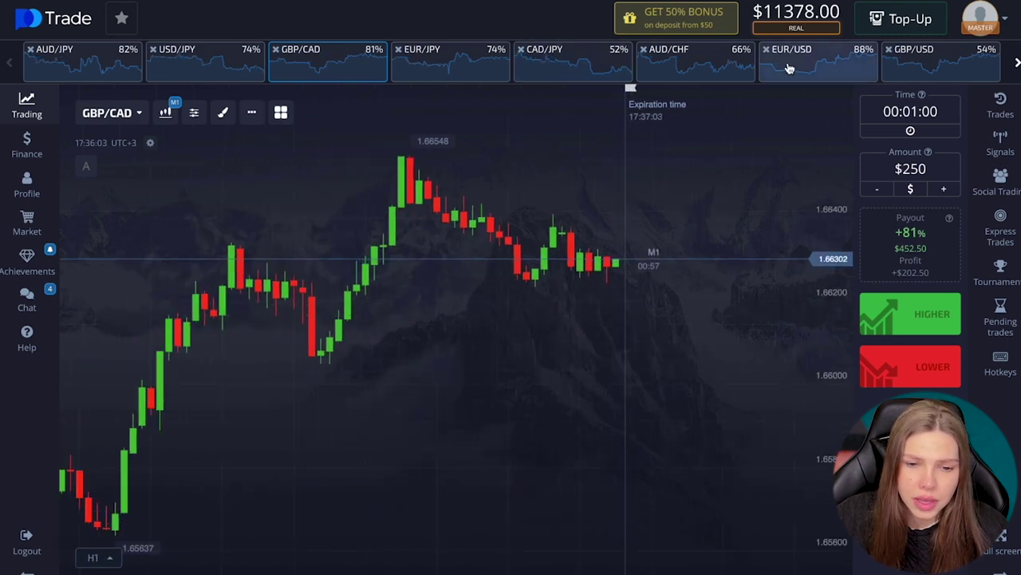
Step: Switch to the EUR/USD chart and pan through its candles
left_click(850, 67)
scroll(500, 317, "down", 2)
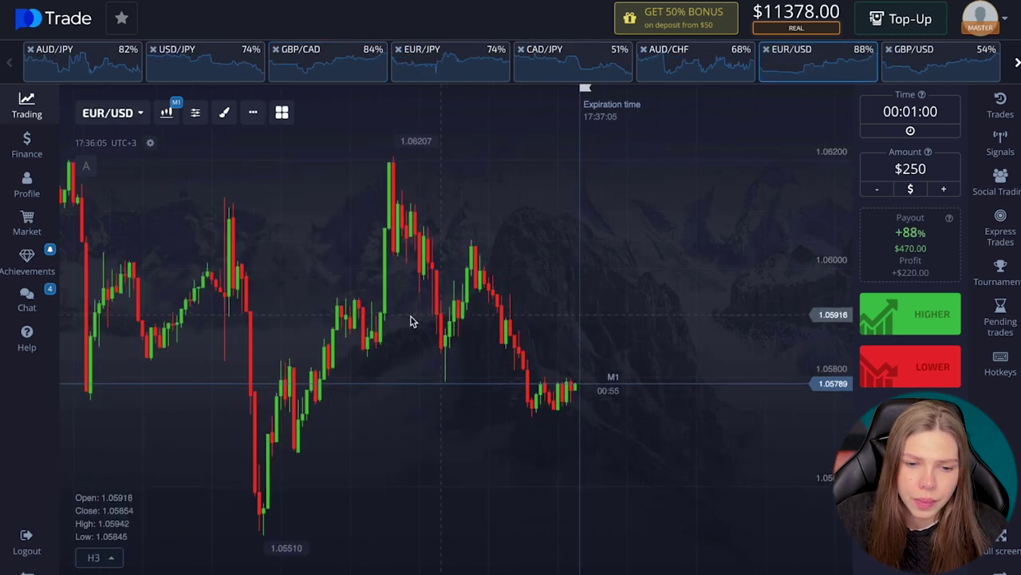
left_click_drag(592, 327, 481, 326)
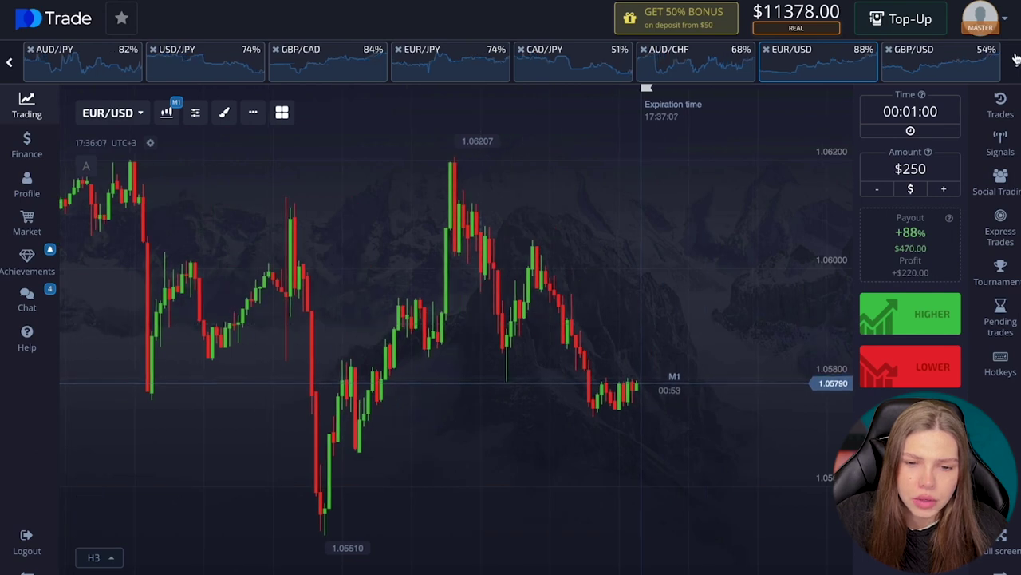
scroll(990, 62, "down", 3)
Step: Glance at GBP/JPY, then switch to USD/CAD and pan to its later candles
left_click(416, 61)
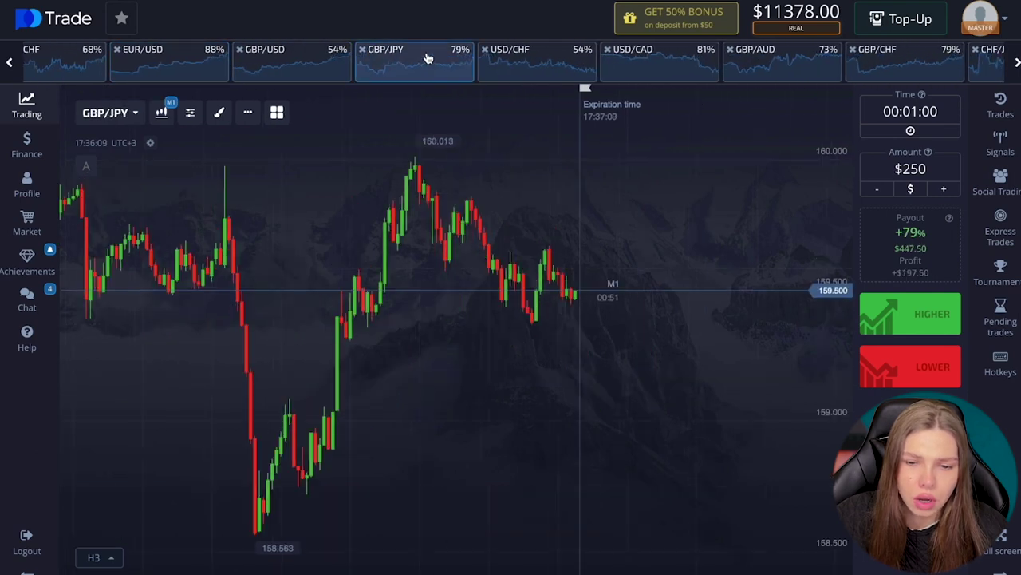
scroll(588, 159, "up", 3)
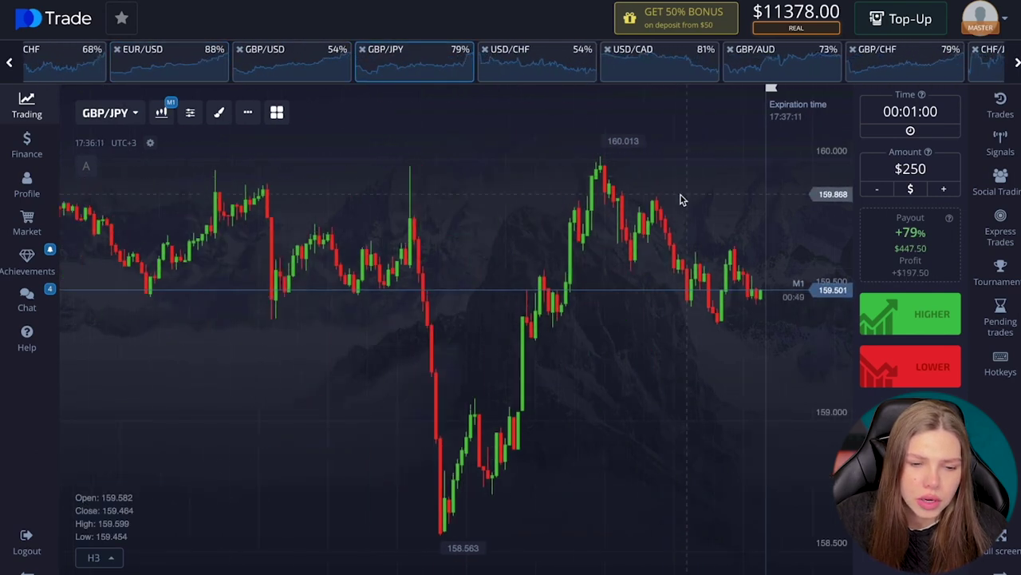
left_click(659, 62)
left_click_drag(572, 280, 408, 296)
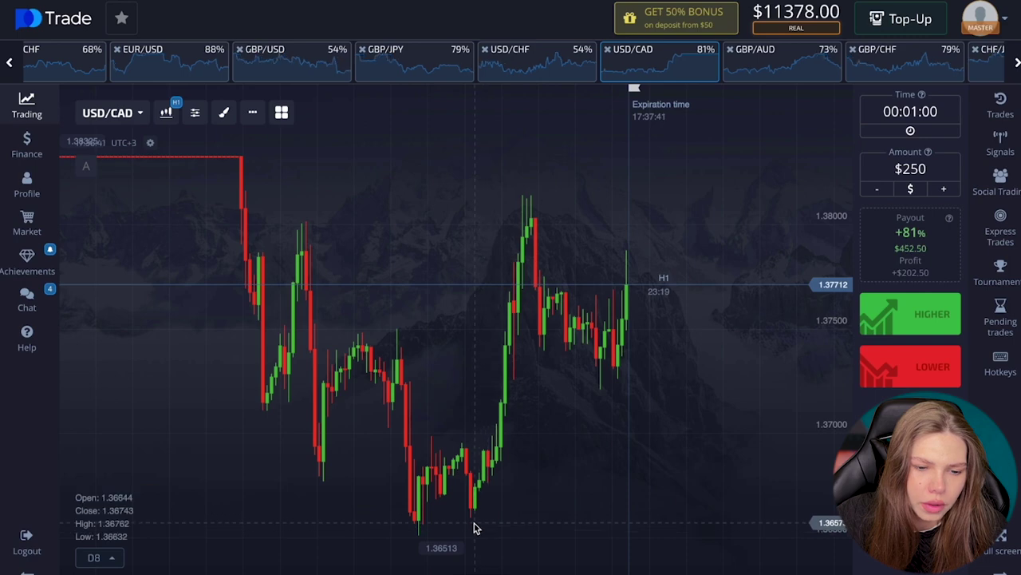
Step: Set the chart to M1 one-minute candles and switch to the GBP/AUD pair
left_click(166, 112)
left_click(354, 271)
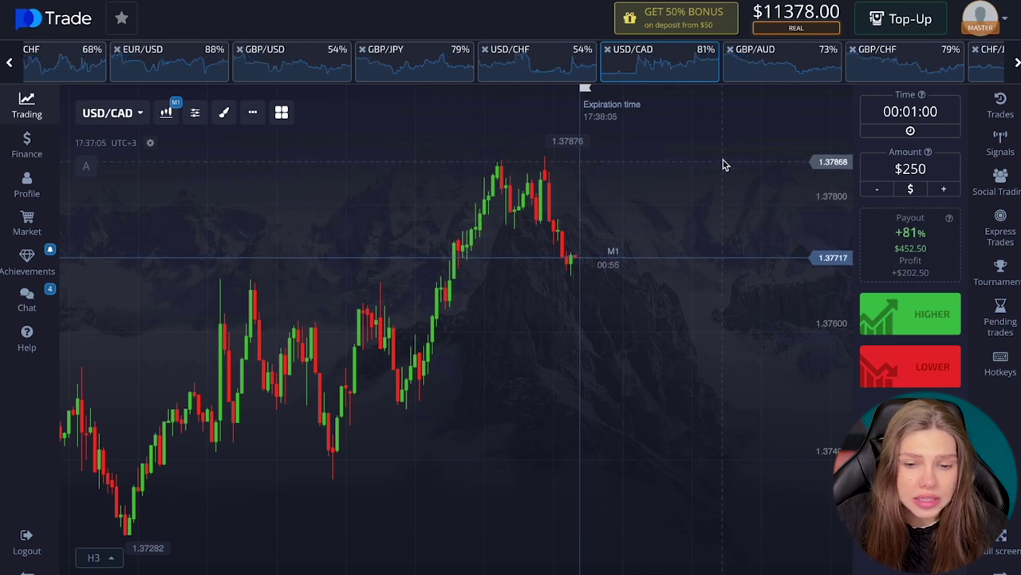
left_click(806, 78)
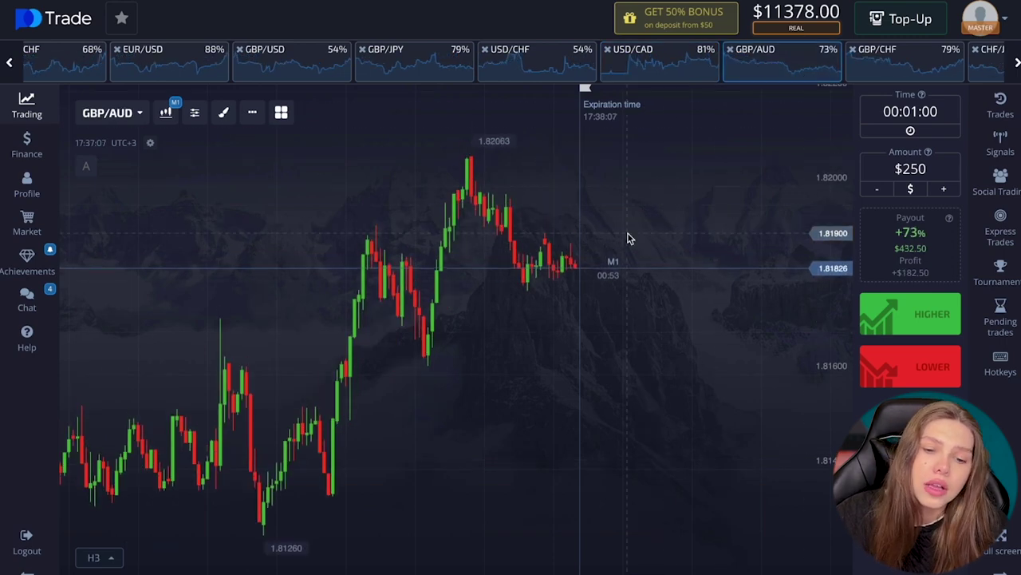